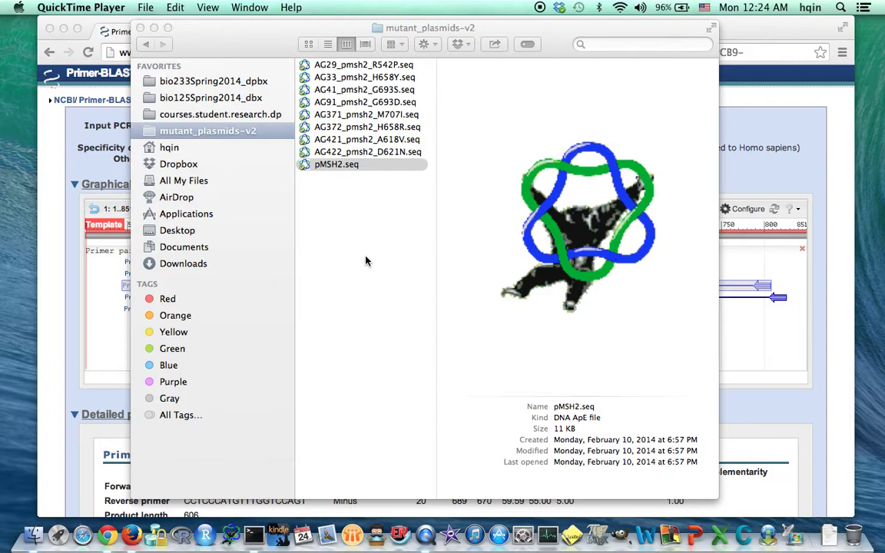
Open pMSH2.seq and set its topology to Circular.
double_click(324, 165)
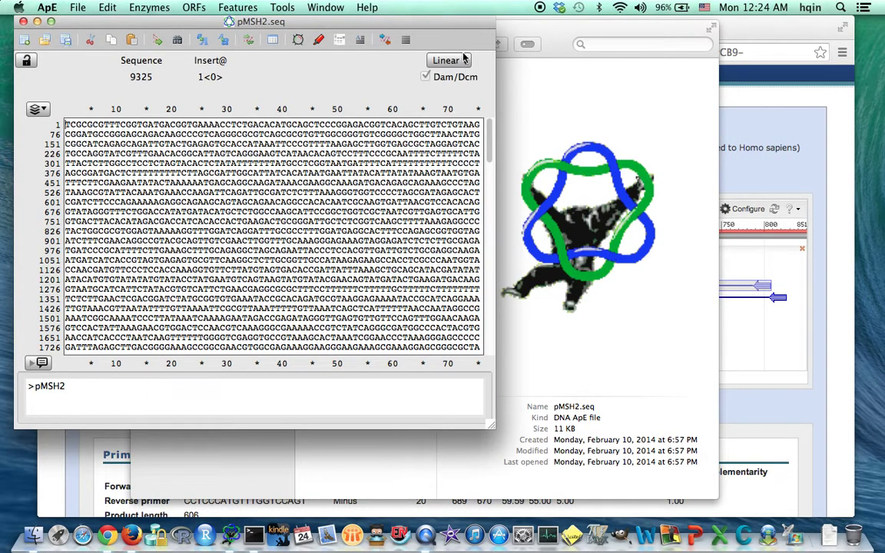
click(449, 60)
click(448, 74)
Open the AG422_pmsh2_D621N.seq mutant and set it to Circular as well.
click(544, 121)
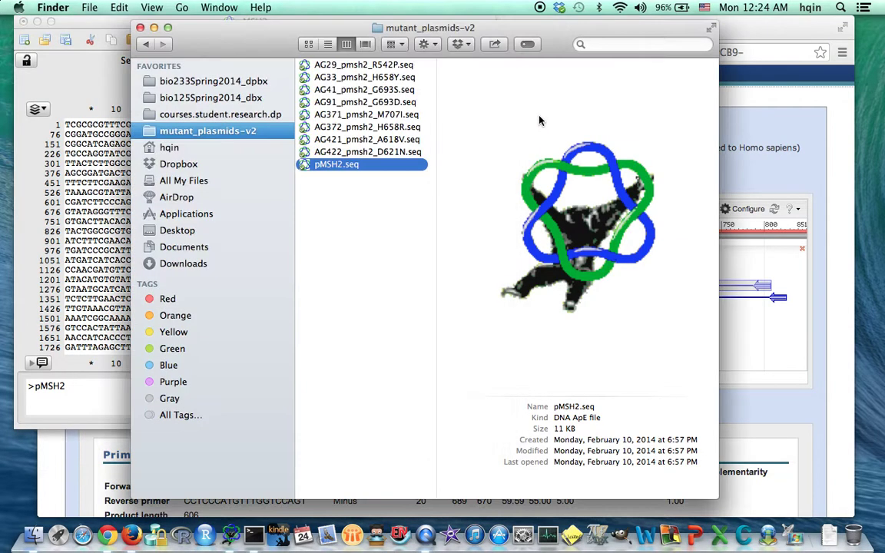
click(348, 152)
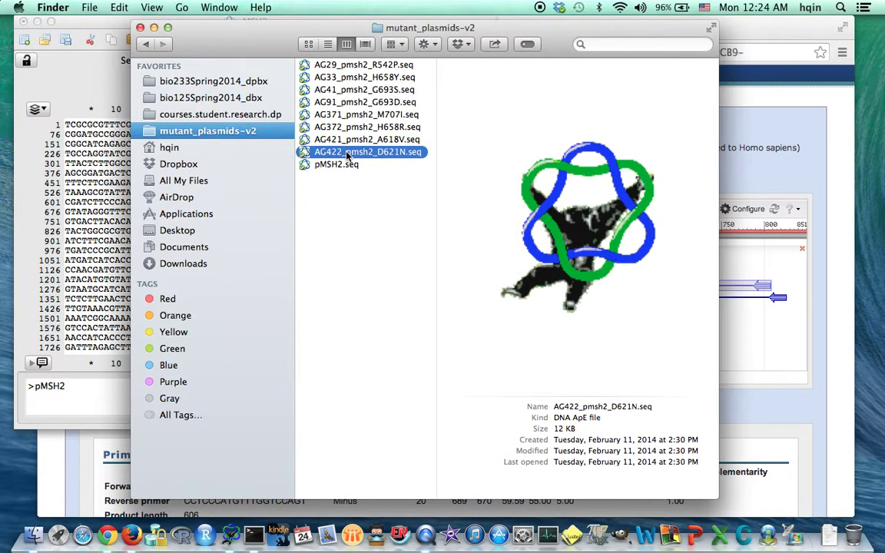
double_click(347, 152)
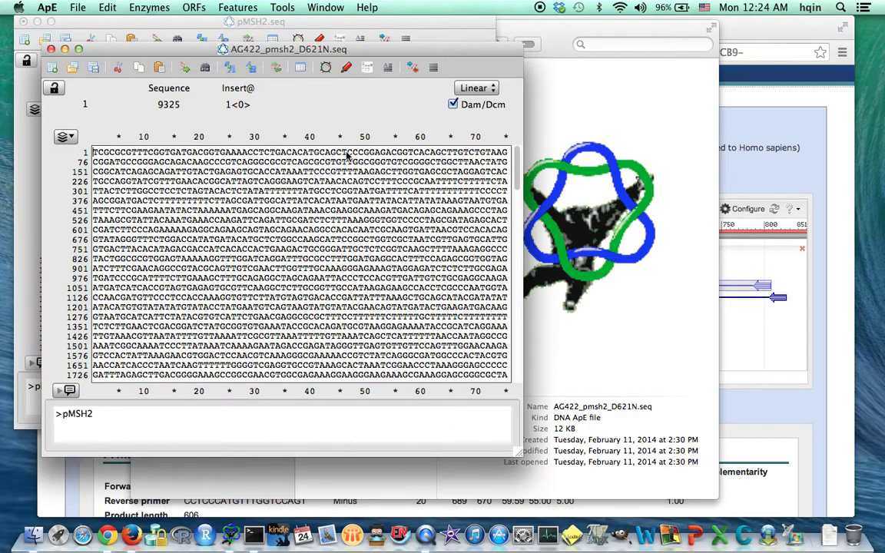
click(485, 88)
click(486, 101)
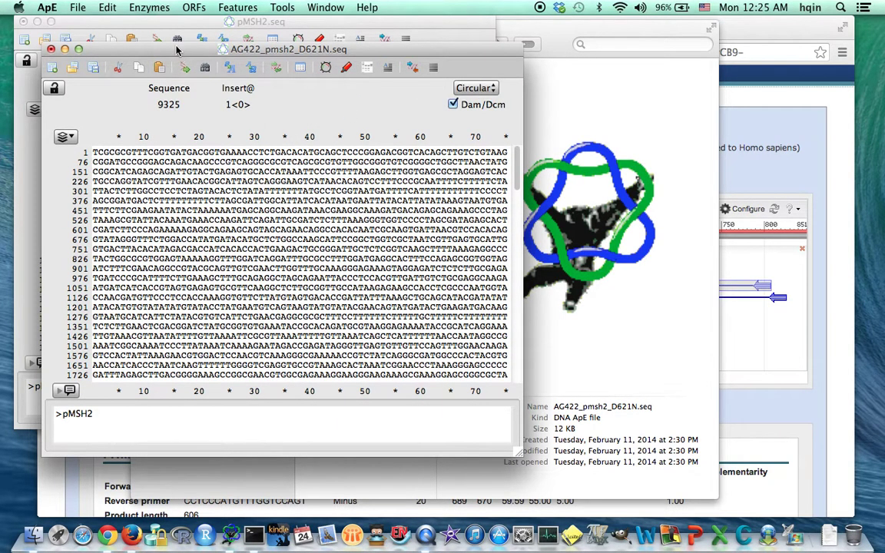
Run Align Two Sequences with pMSH2.seq as the first sequence against the D621N mutant.
drag(159, 48, 193, 93)
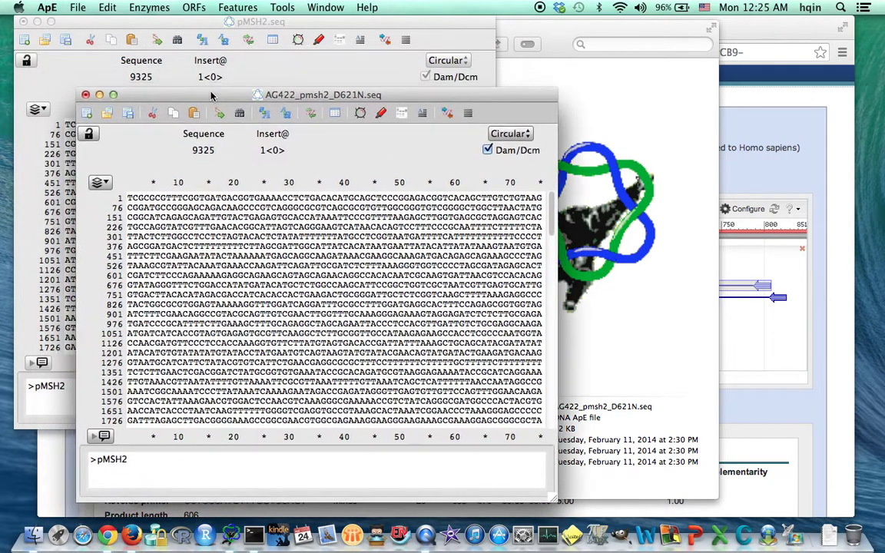
click(282, 8)
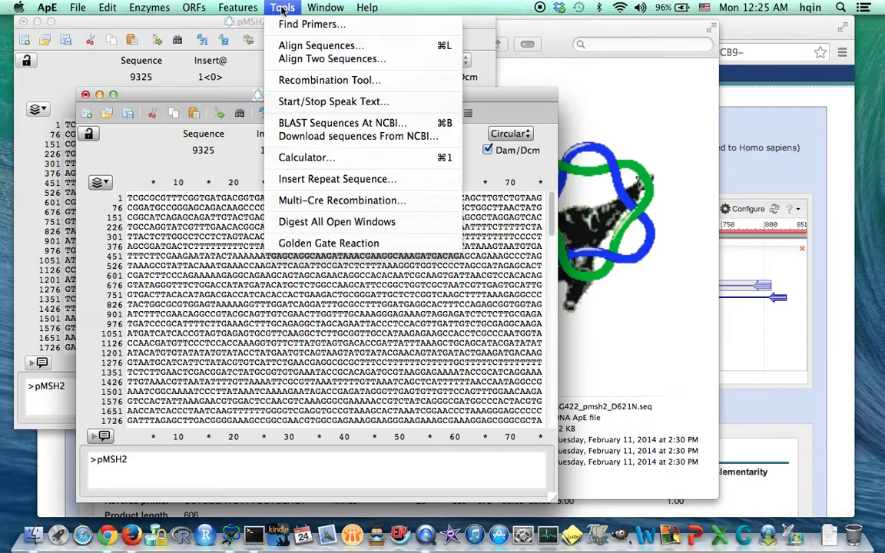
click(299, 61)
click(250, 148)
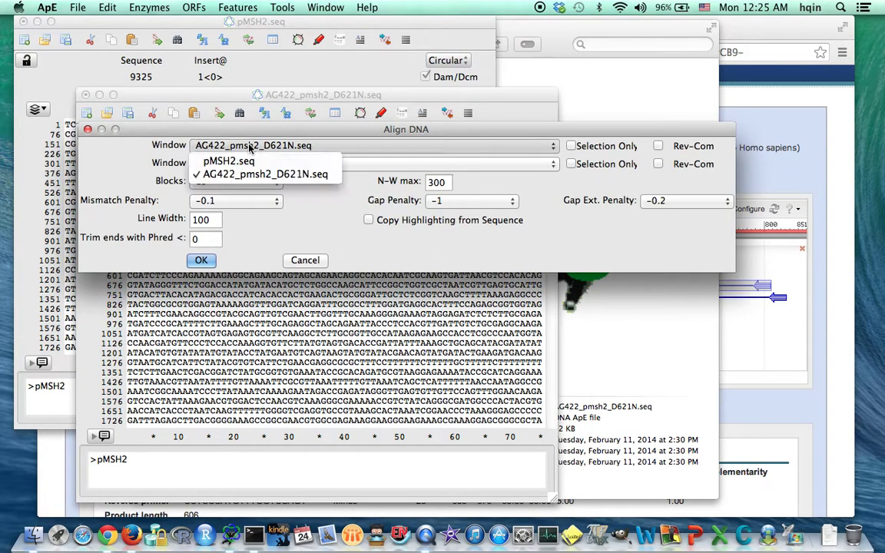
click(245, 165)
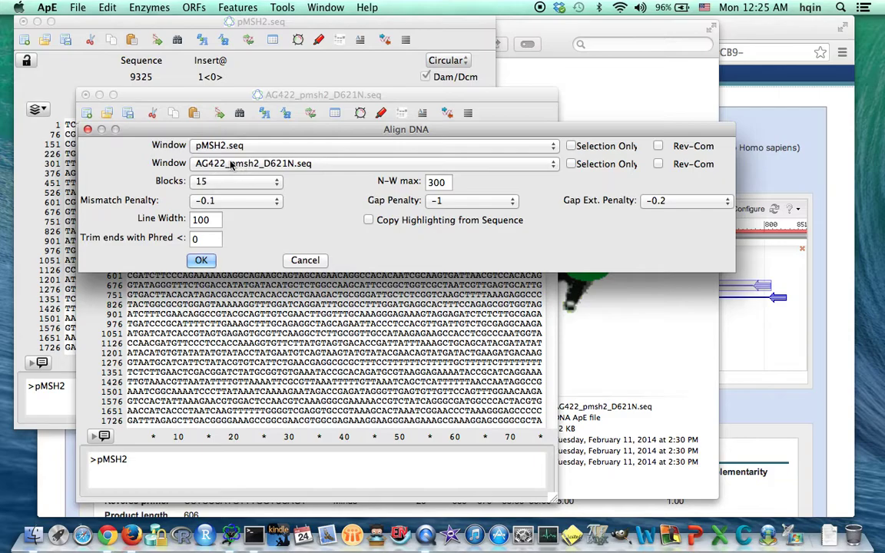
click(201, 259)
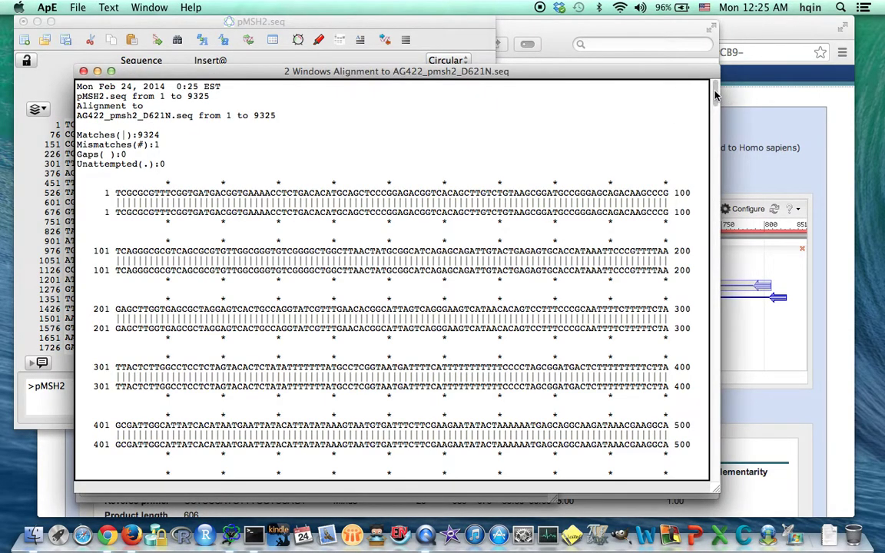
Scroll the alignment down to the 5201–5300 row containing the red mismatch.
drag(720, 100, 670, 304)
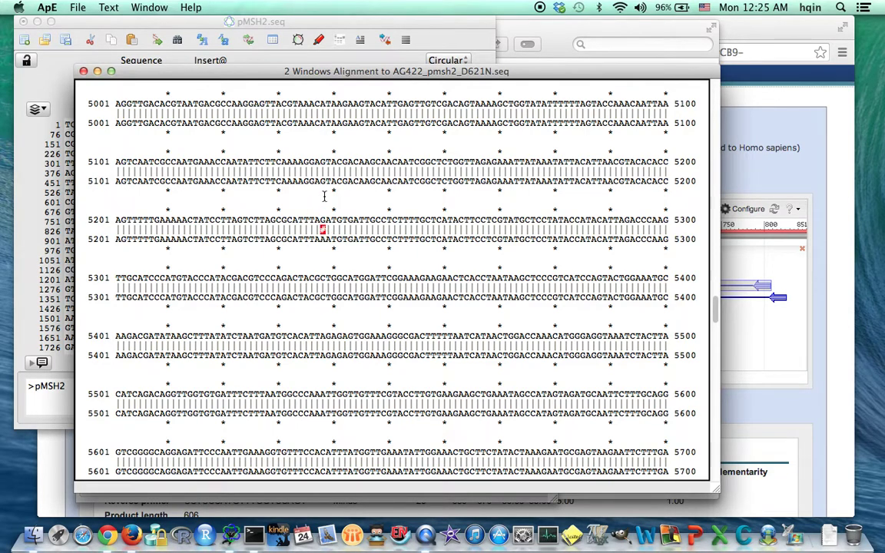
Inspect the G-versus-A mismatch near base 5238 by marking bases around it.
click(317, 222)
click(327, 228)
click(250, 162)
Select bases 4800 to 5600 of pMSH2.seq with Select From-To.
click(96, 21)
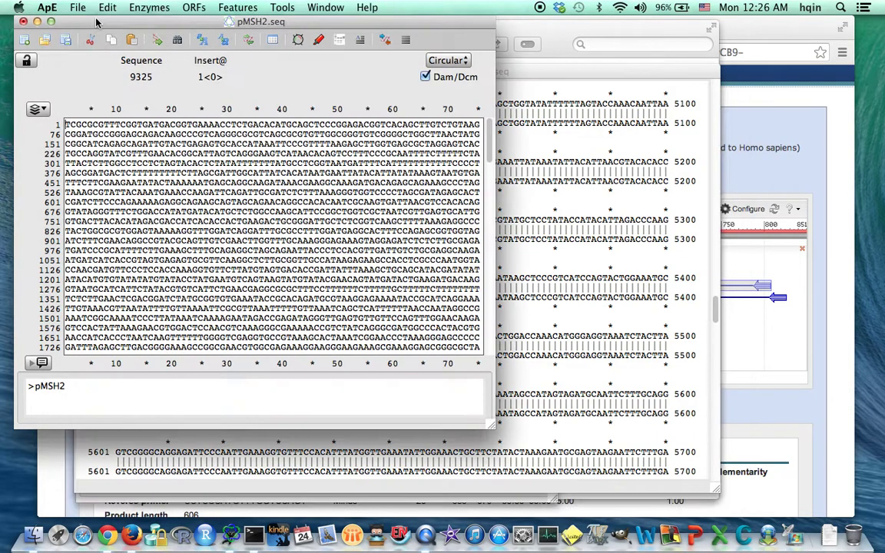
click(108, 8)
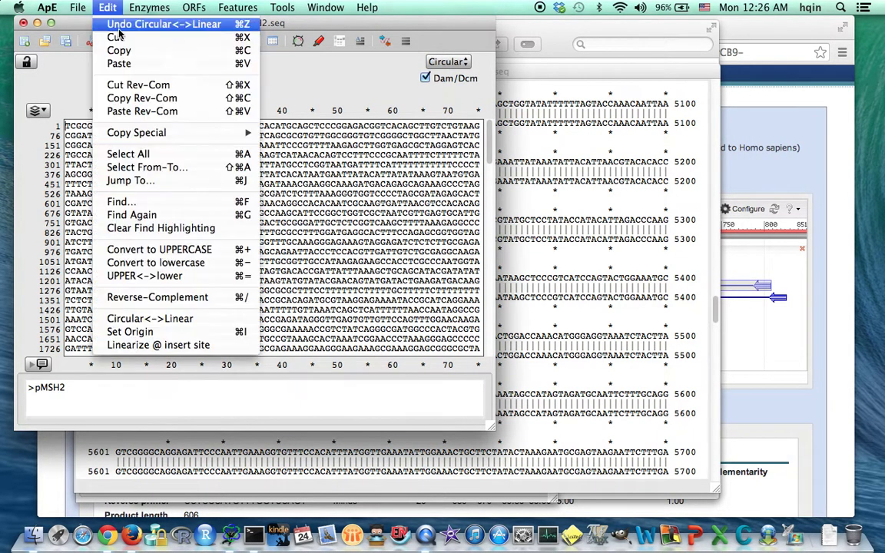
click(146, 168)
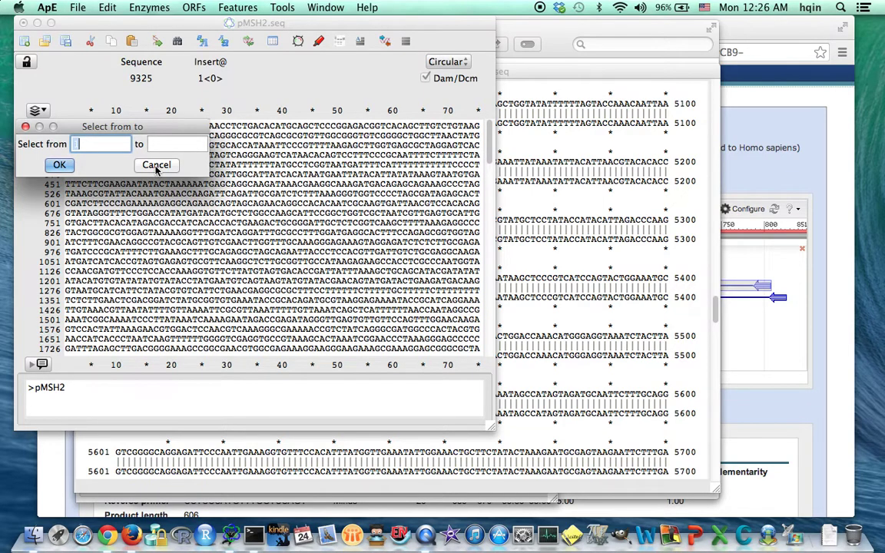
key(BackSpace)
text(4800)
key(Tab)
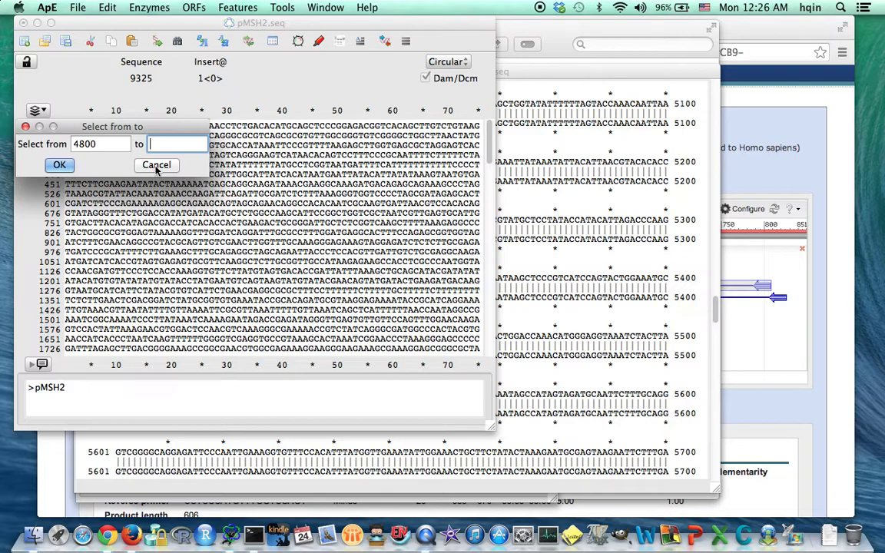
text(5600)
click(60, 166)
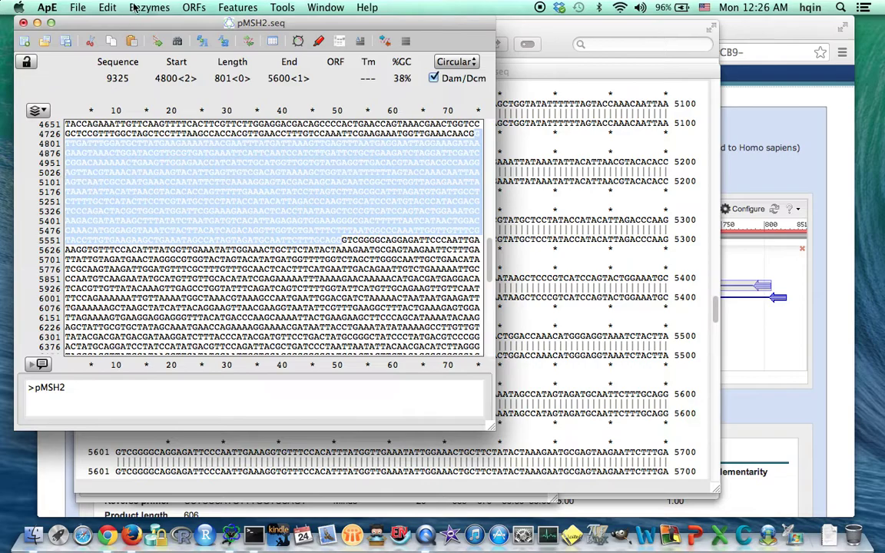
Copy the 801-base selection and switch to Chrome's 'ncbi primer blast' results.
click(107, 8)
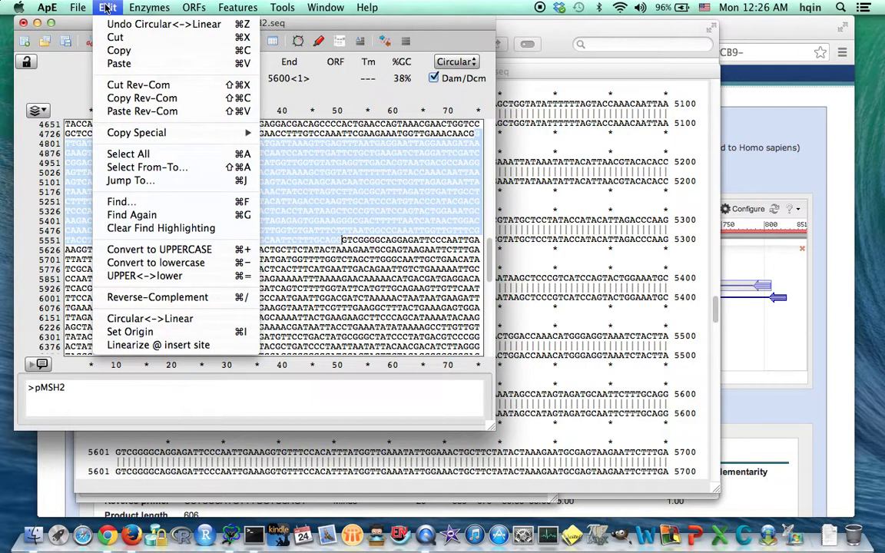
click(127, 49)
key(super+Tab)
key(super+Tab)
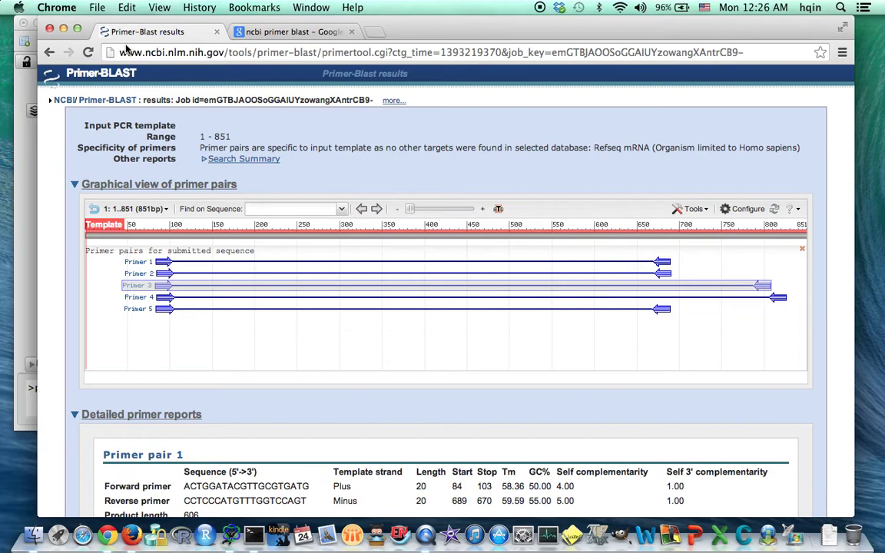
click(254, 32)
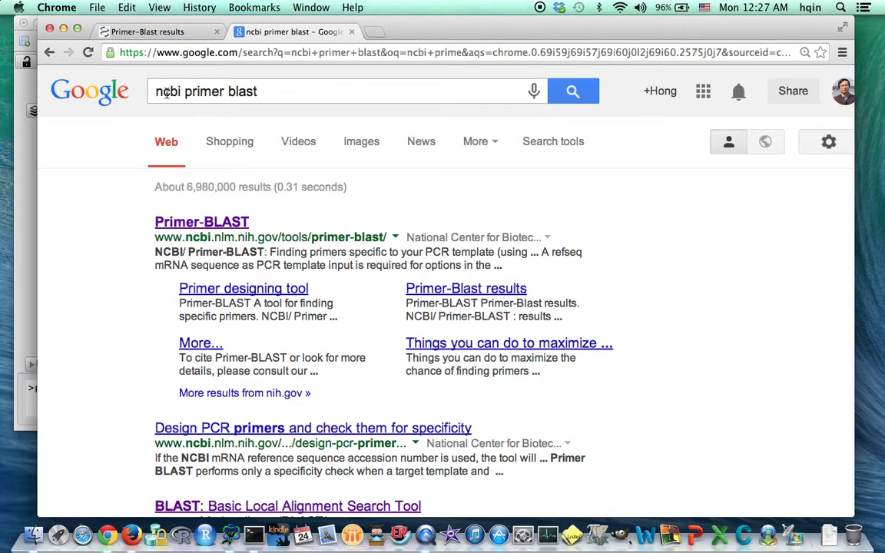
Open the NCBI Primer-BLAST tool page from the Google results.
click(267, 94)
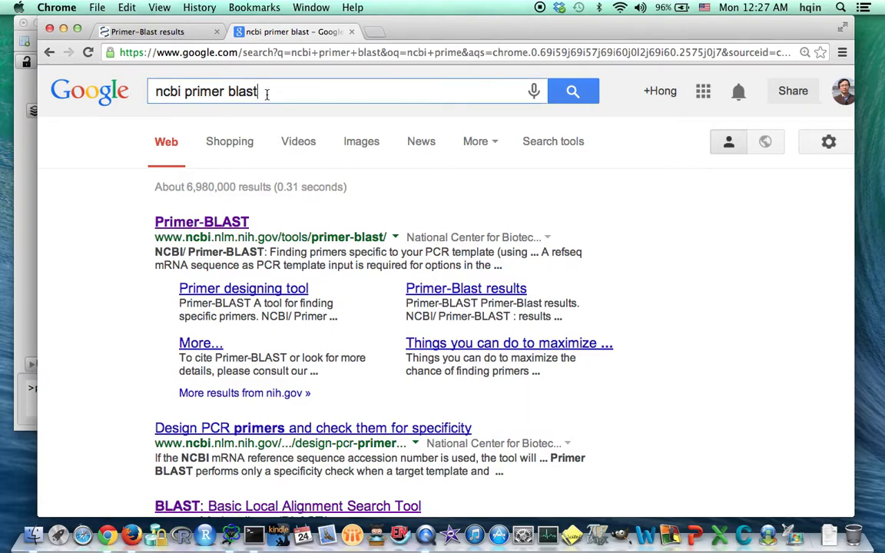
click(219, 224)
Paste the copied pMSH2 region as PCR template and set the forward primer range to 1–150.
click(196, 176)
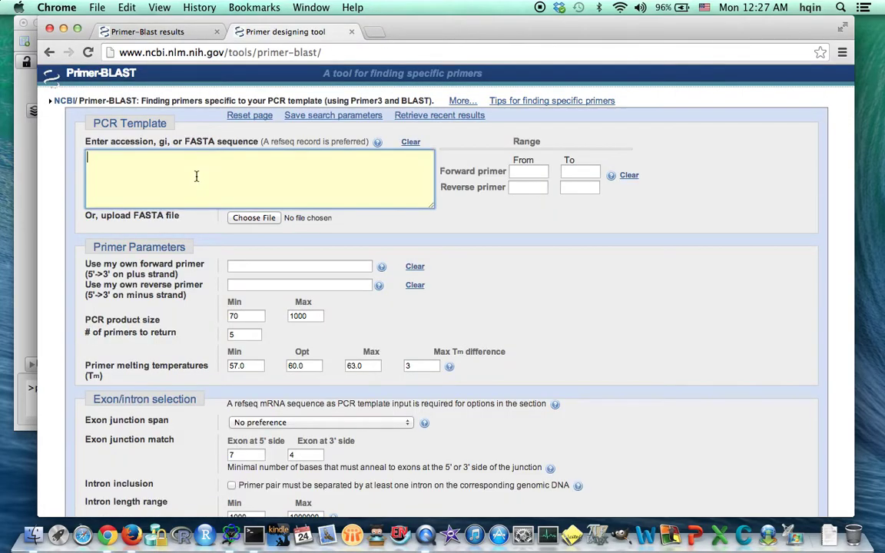
key(super+v)
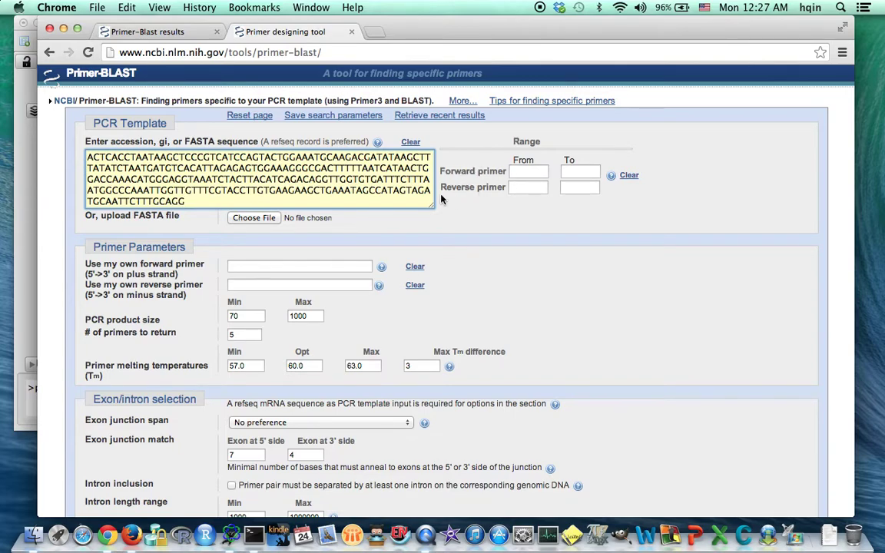
click(529, 172)
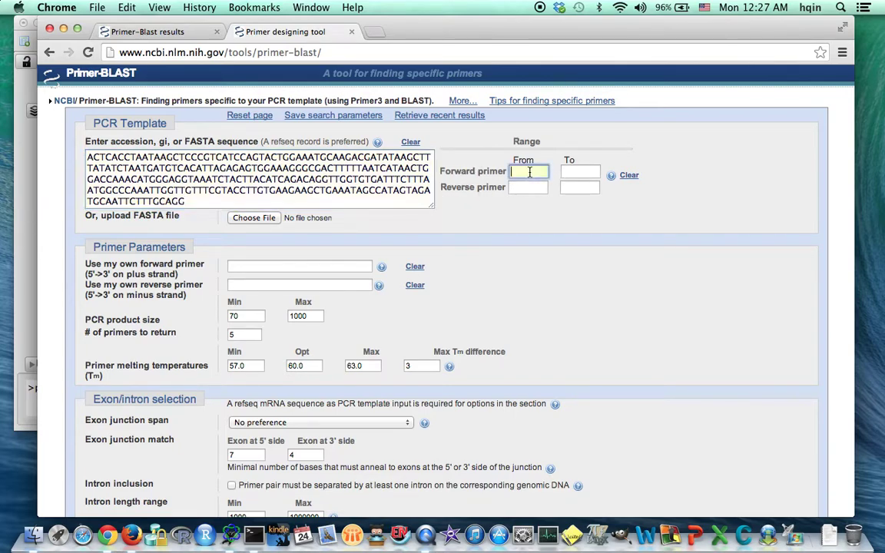
text(1)
click(577, 174)
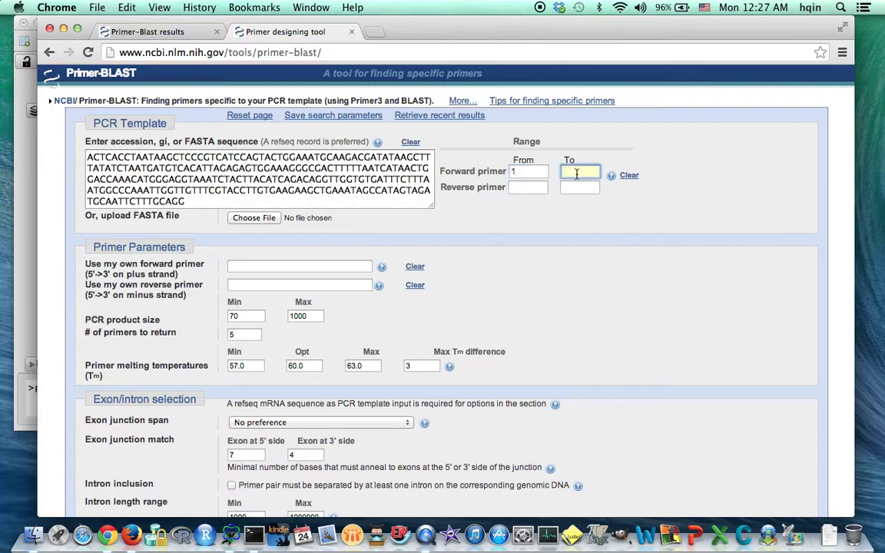
text(15)
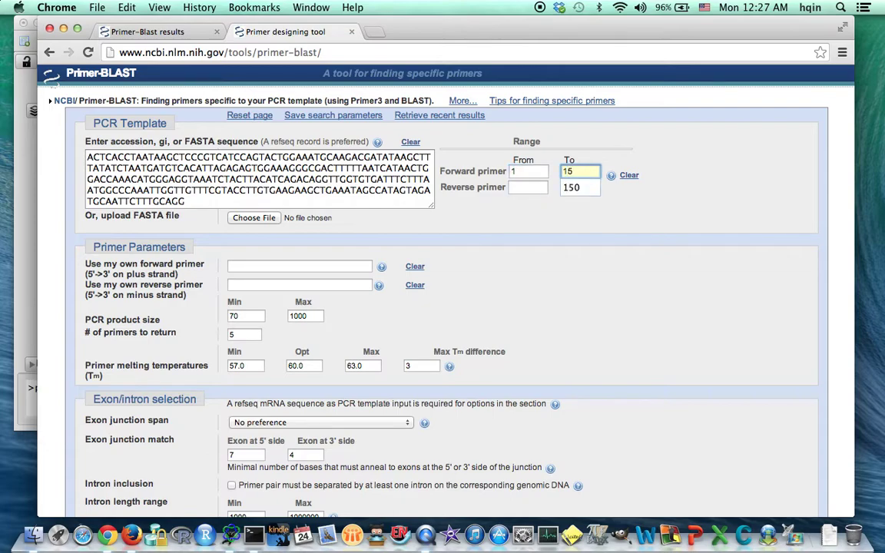
text(0)
click(538, 189)
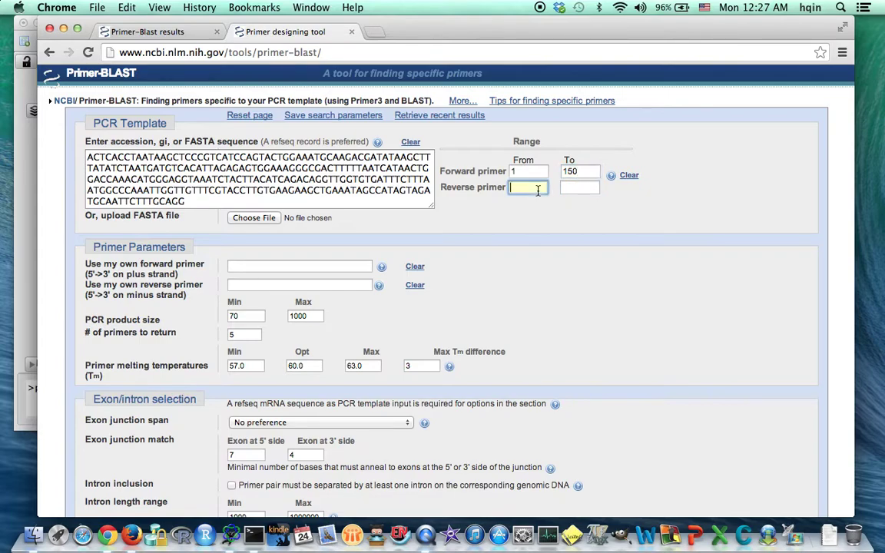
Set the reverse primer range to 650–800 and submit with Get Primers.
text(650)
key(Tab)
text(8)
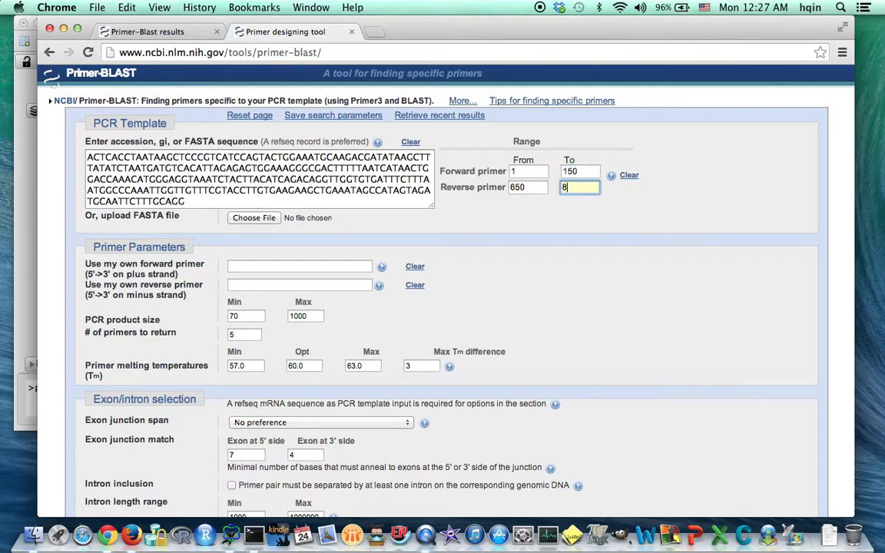
text(00)
click(644, 324)
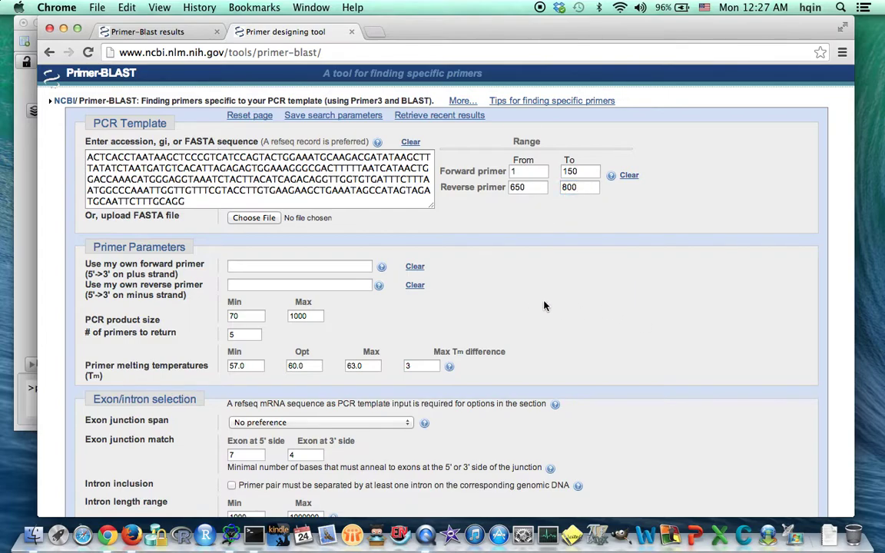
scroll(544, 305, down, 10)
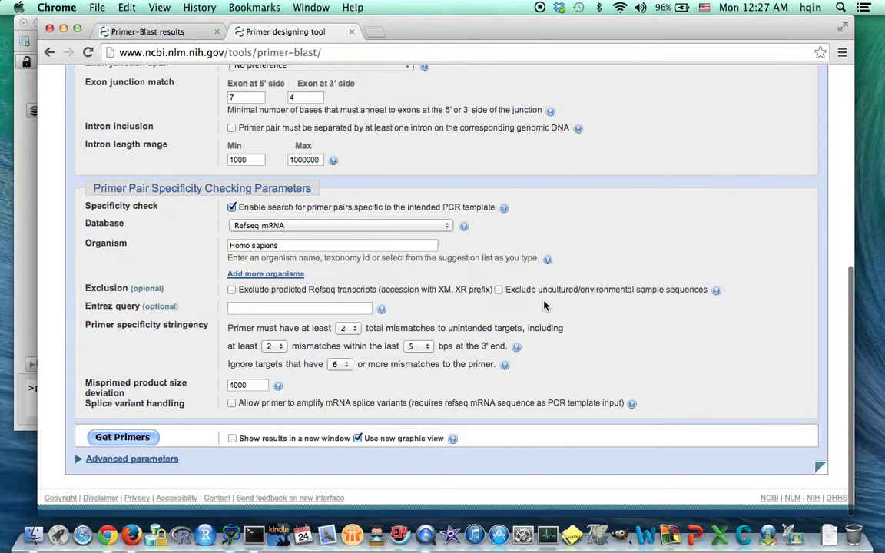
click(115, 439)
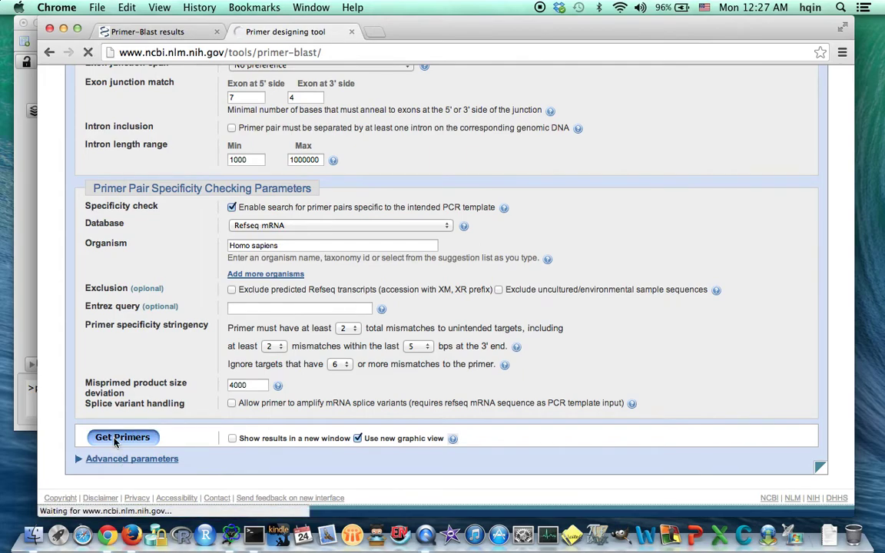
Review the five primer pairs on the Primer-BLAST results page.
click(143, 32)
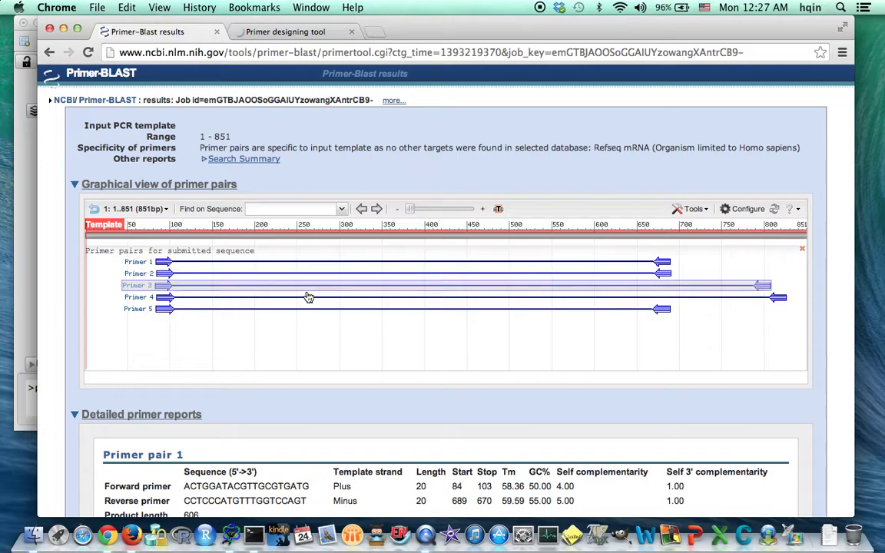
mouse_move(361, 251)
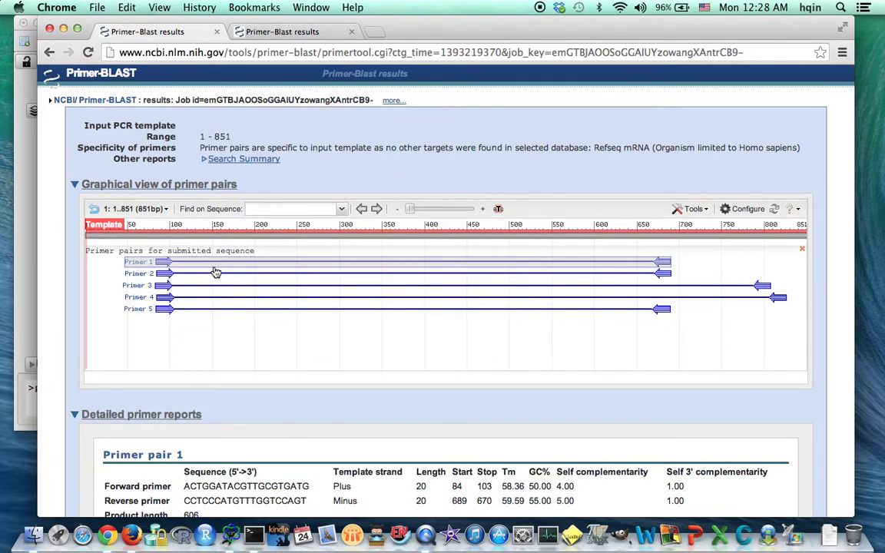
mouse_move(215, 268)
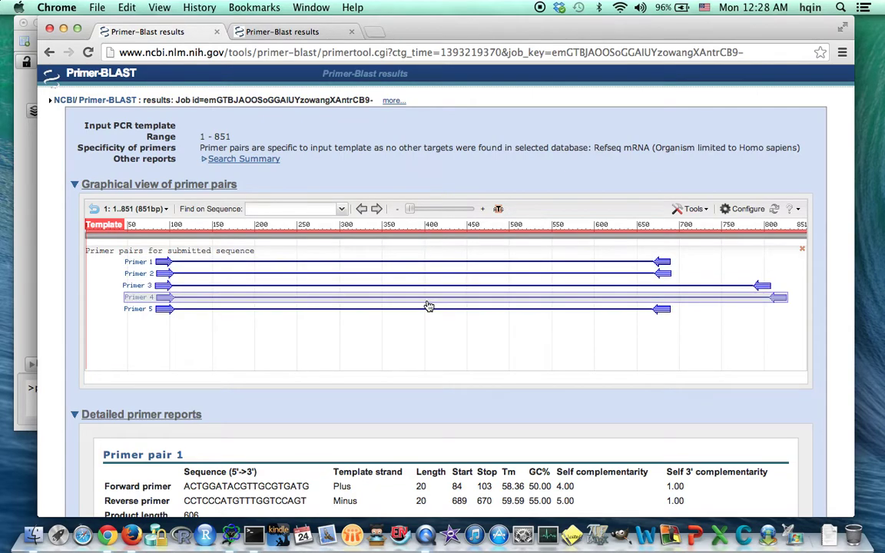
mouse_move(426, 265)
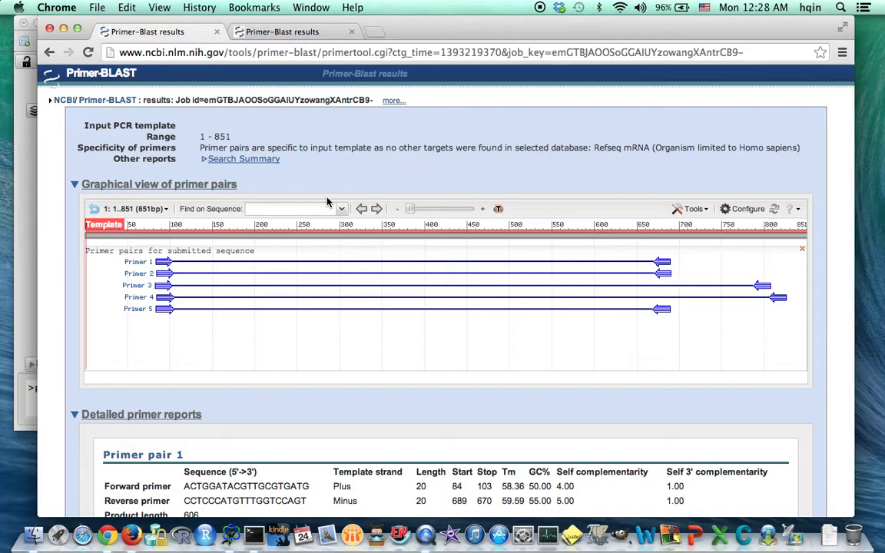
mouse_move(161, 224)
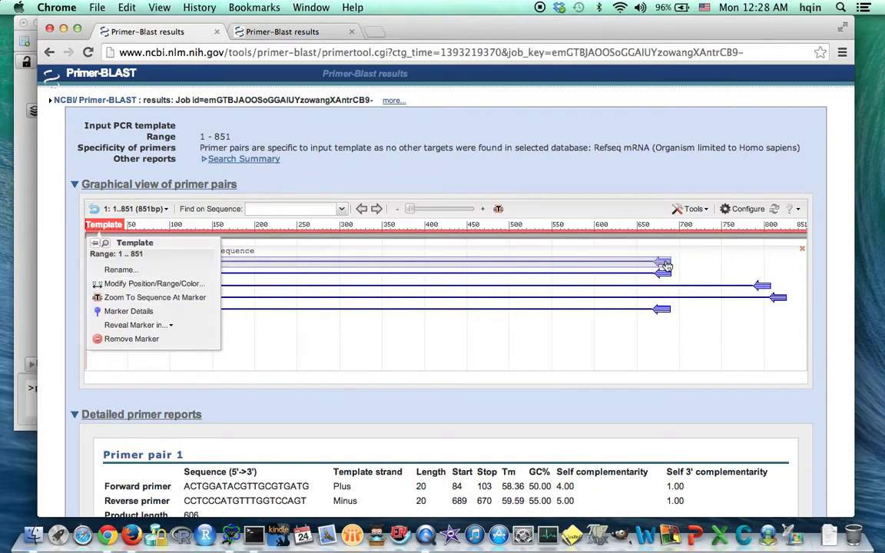
mouse_move(730, 291)
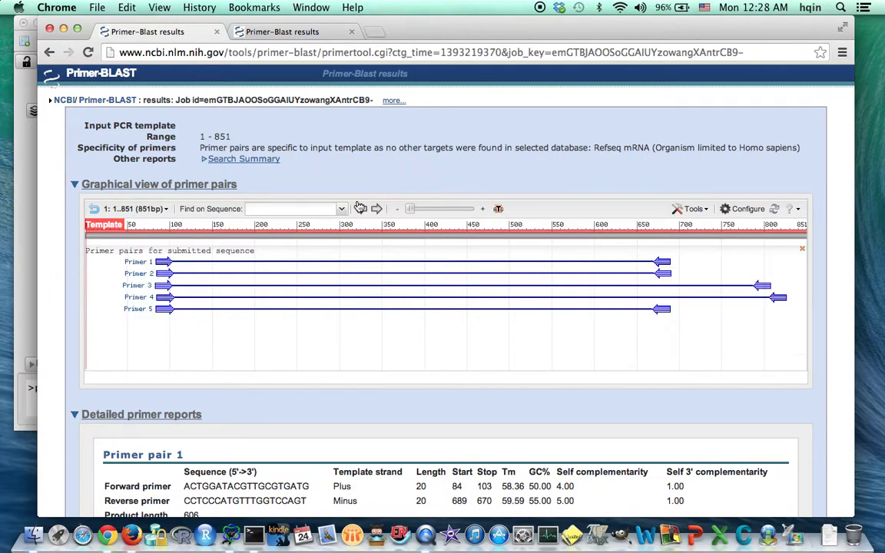
mouse_move(167, 267)
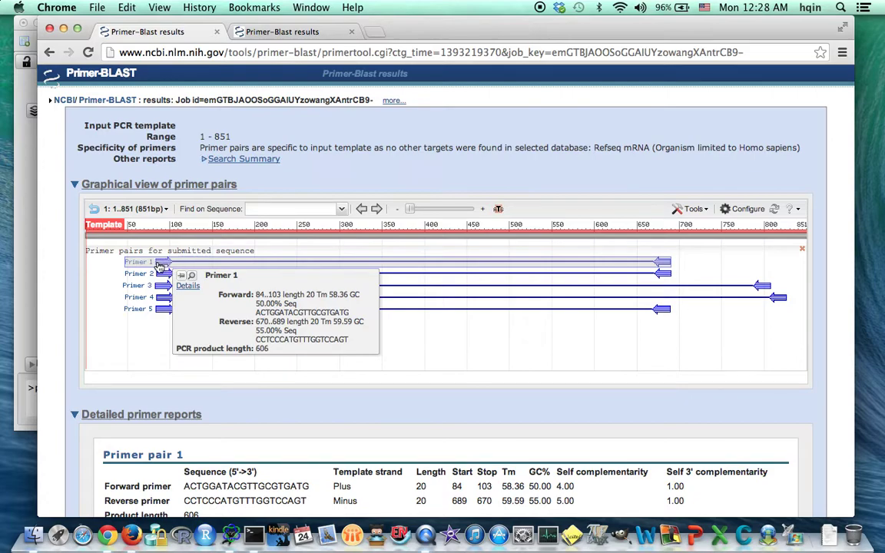
Copy Primer 1's forward sequence (positions 84–103) and switch to ApE.
click(628, 261)
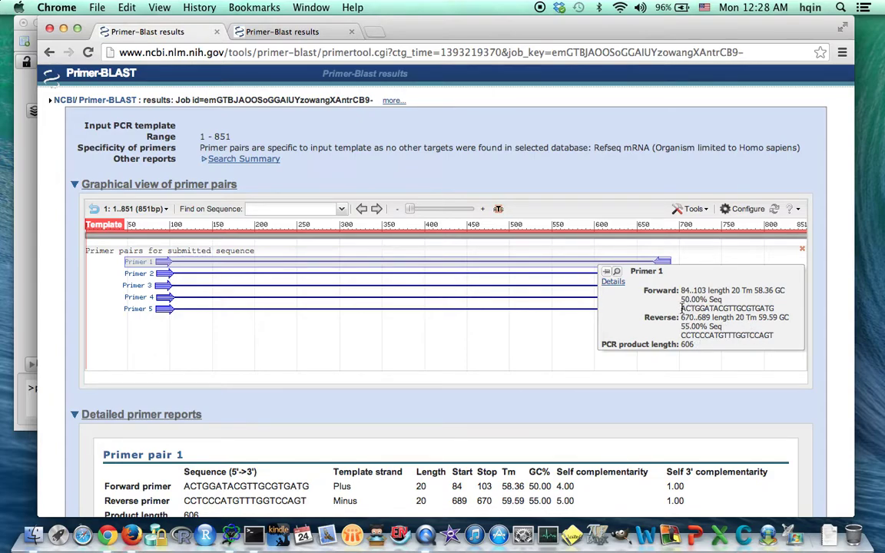
drag(681, 309, 769, 310)
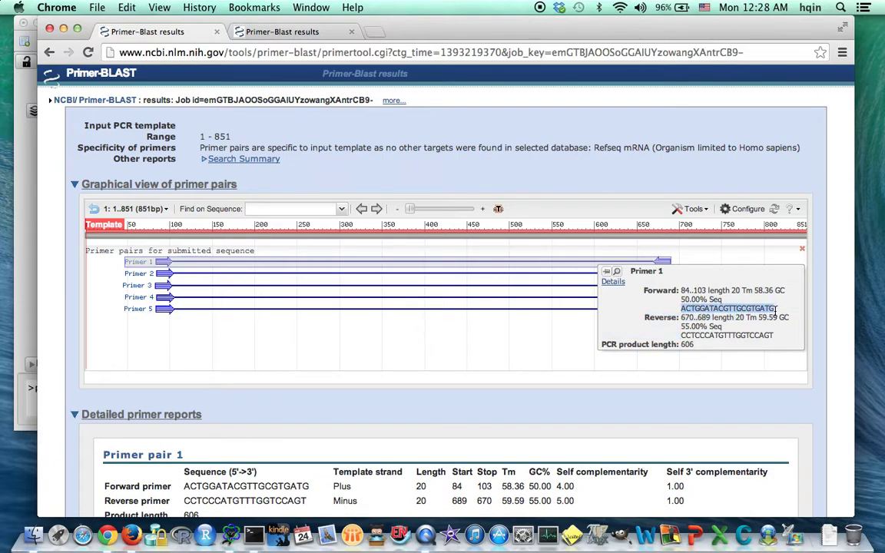
key(super+Tab)
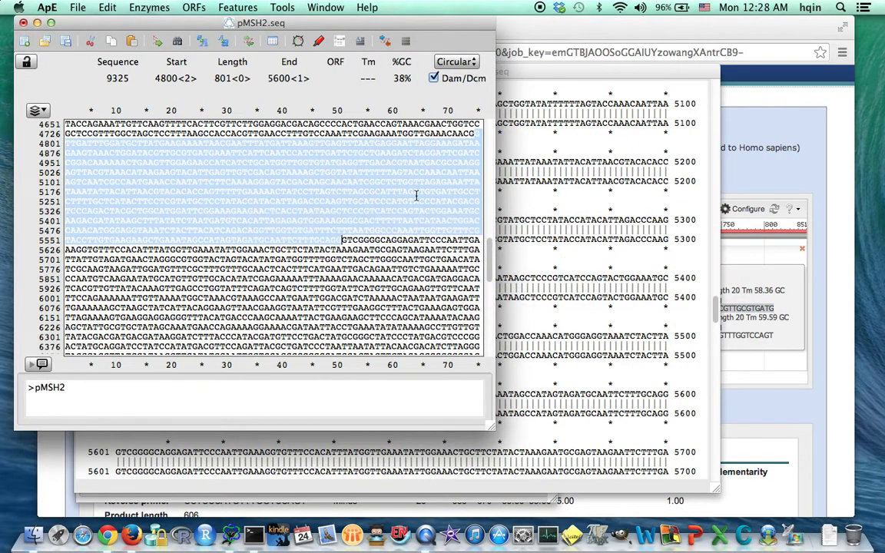
Find the pasted forward primer sequence in pMSH2.seq, matching bases 4883–4902.
click(194, 203)
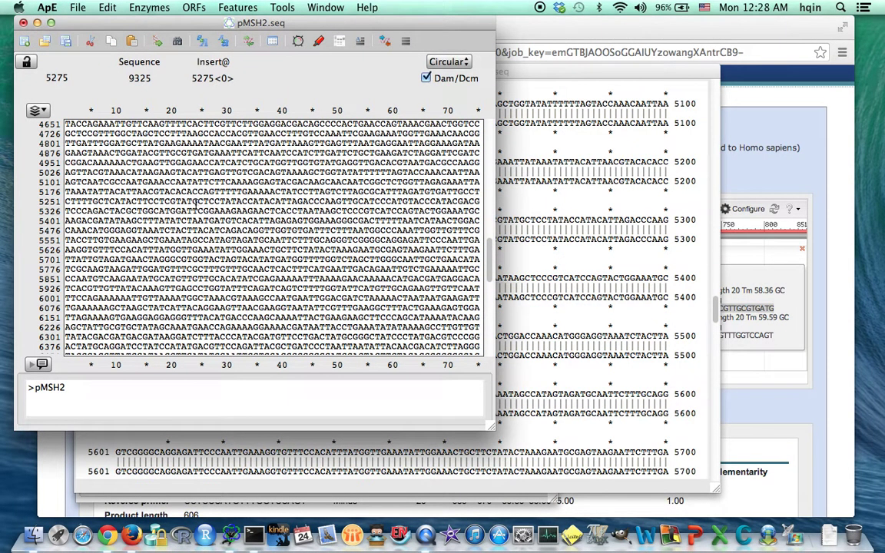
drag(194, 27, 206, 39)
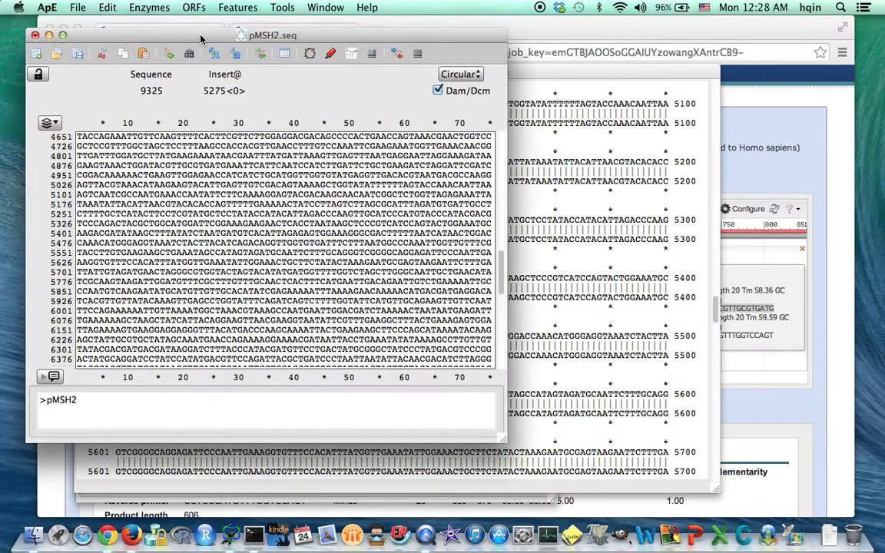
click(107, 8)
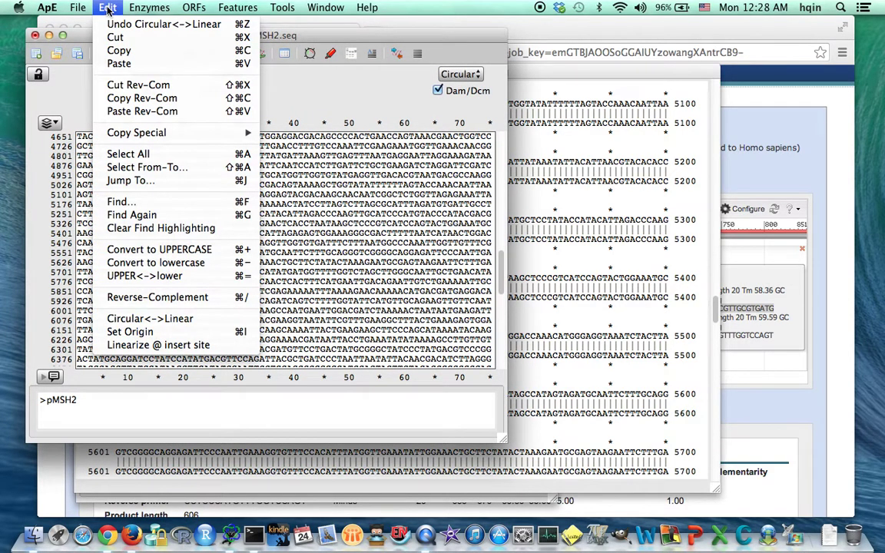
click(139, 204)
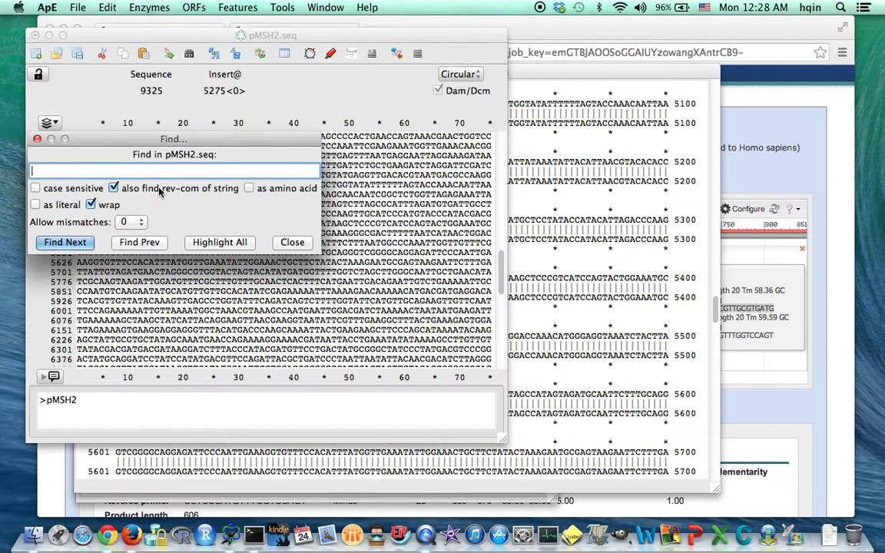
text(ACTGGATACGTTGCGTGATG)
click(68, 243)
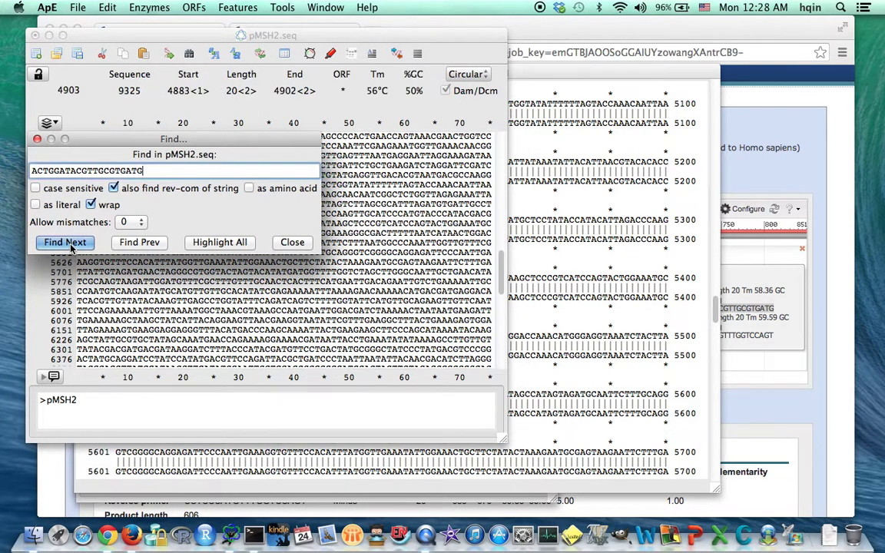
drag(163, 139, 238, 174)
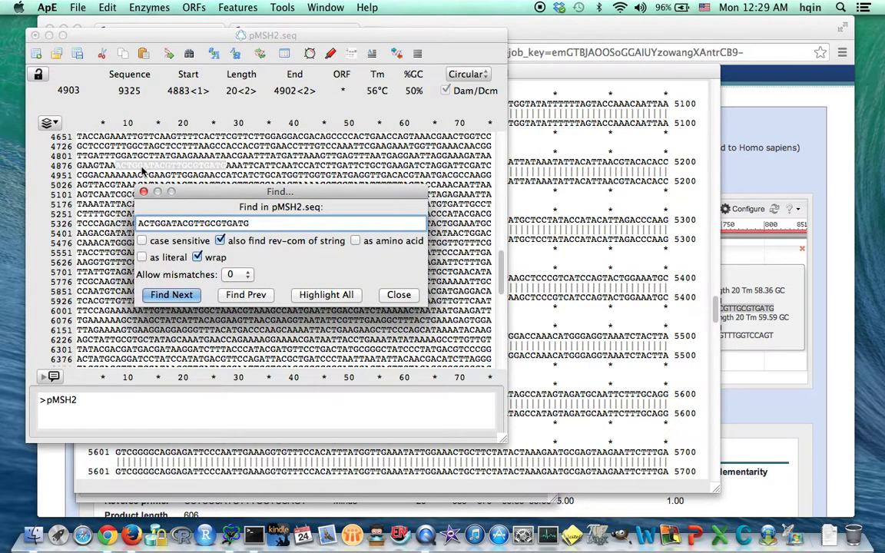
click(219, 8)
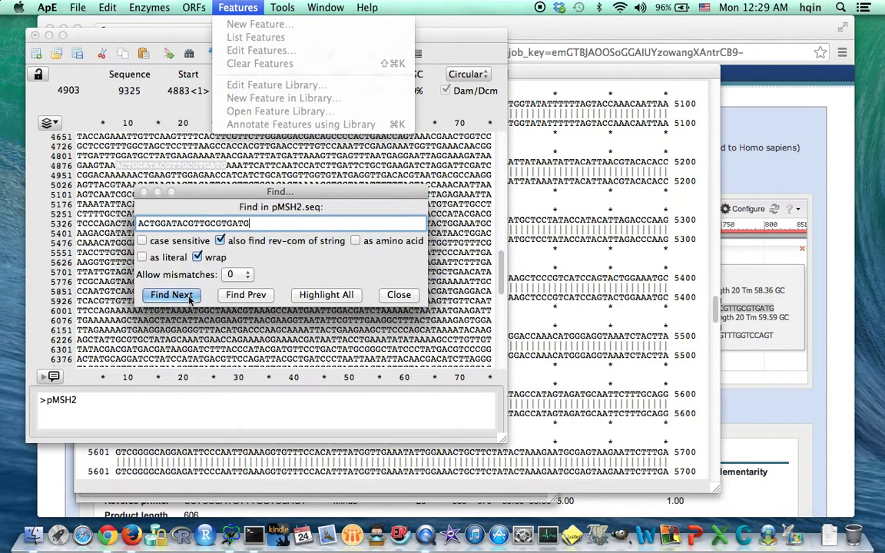
click(360, 274)
click(399, 294)
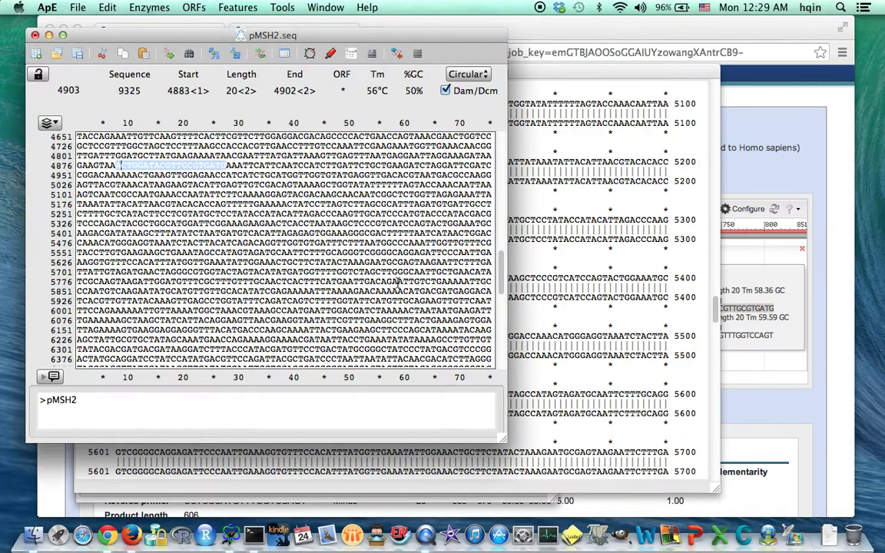
Annotate the match as a new feature named 'forward'.
click(222, 8)
click(239, 24)
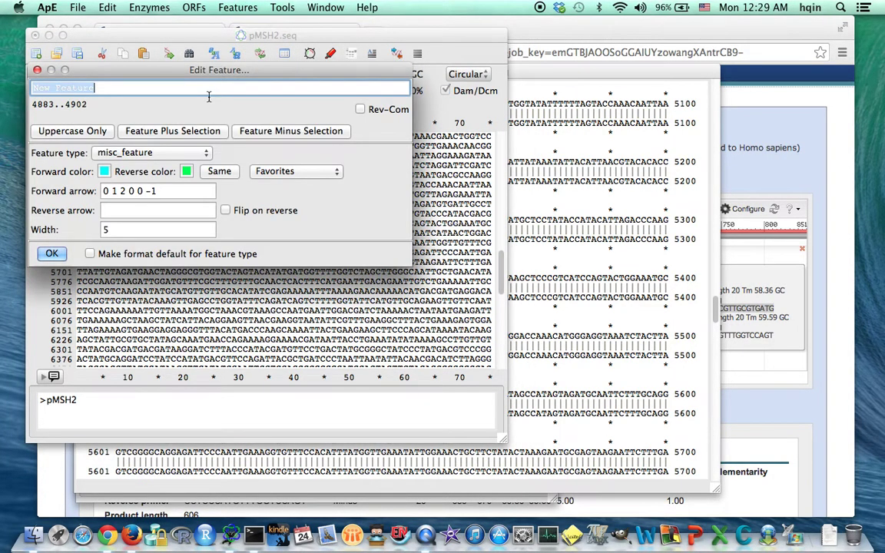
text(forward)
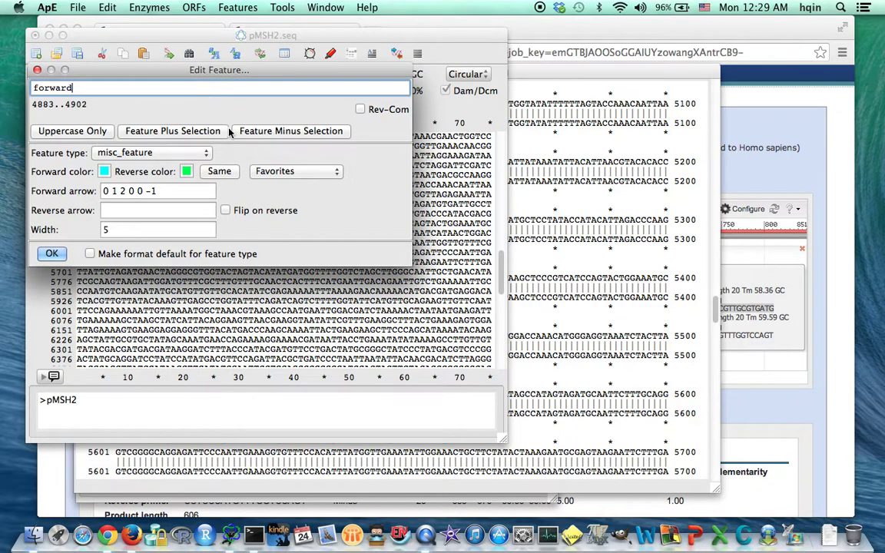
click(51, 253)
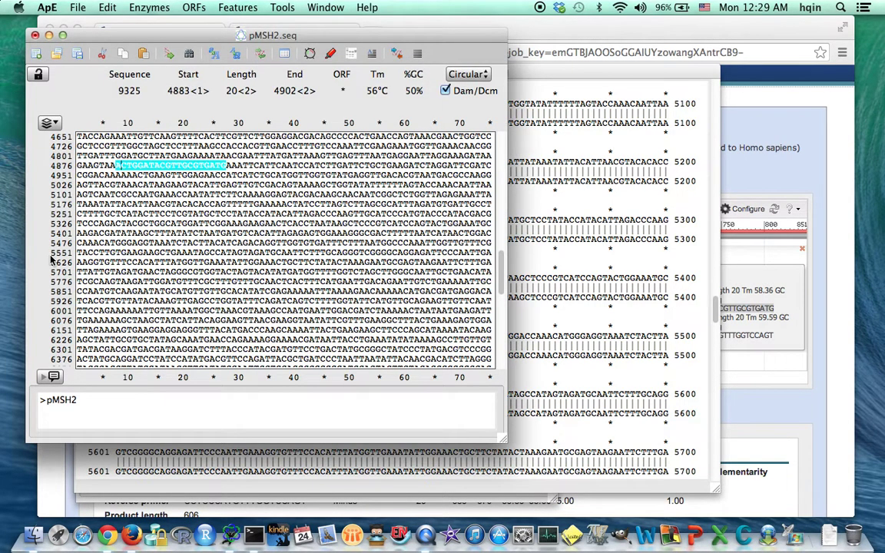
Select Primer 1's reverse sequence CCTCCCATGTTTGGTCCAGT (670..689) in the Primer-BLAST results.
click(807, 132)
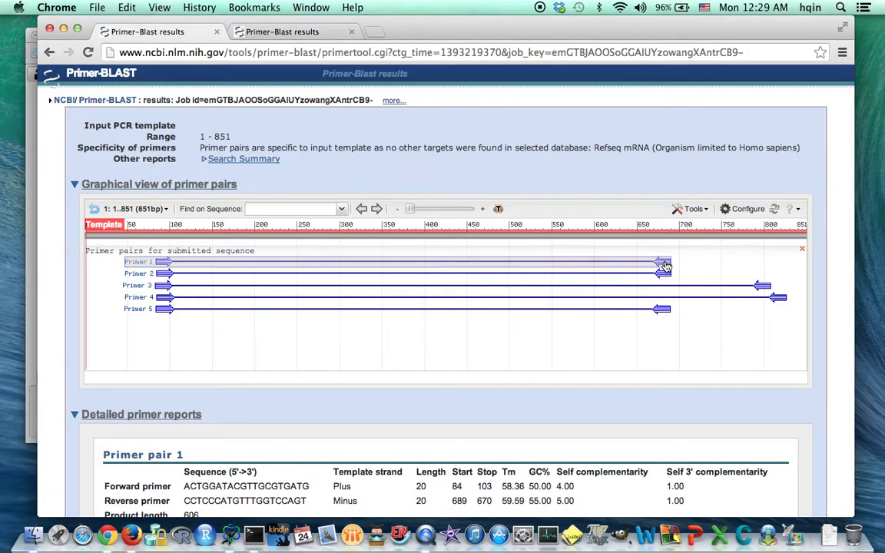
mouse_move(666, 266)
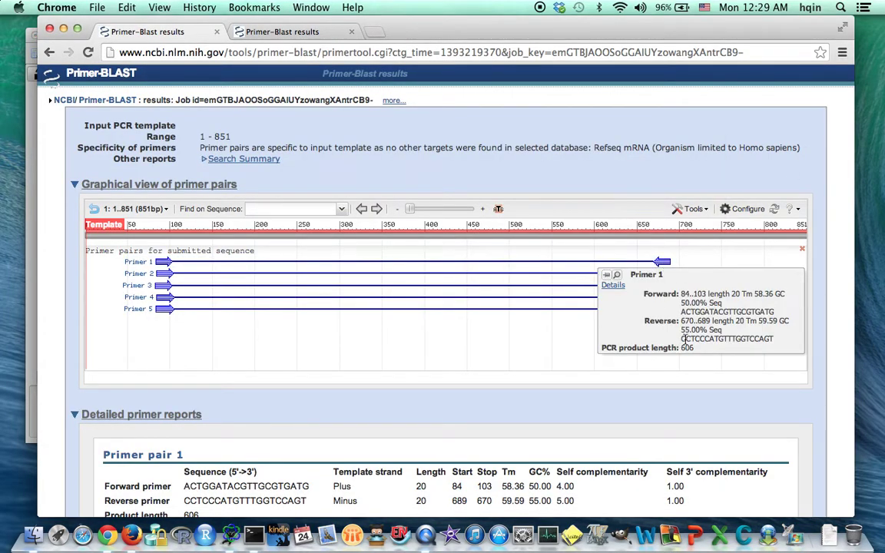
drag(680, 339, 772, 342)
key(super+c)
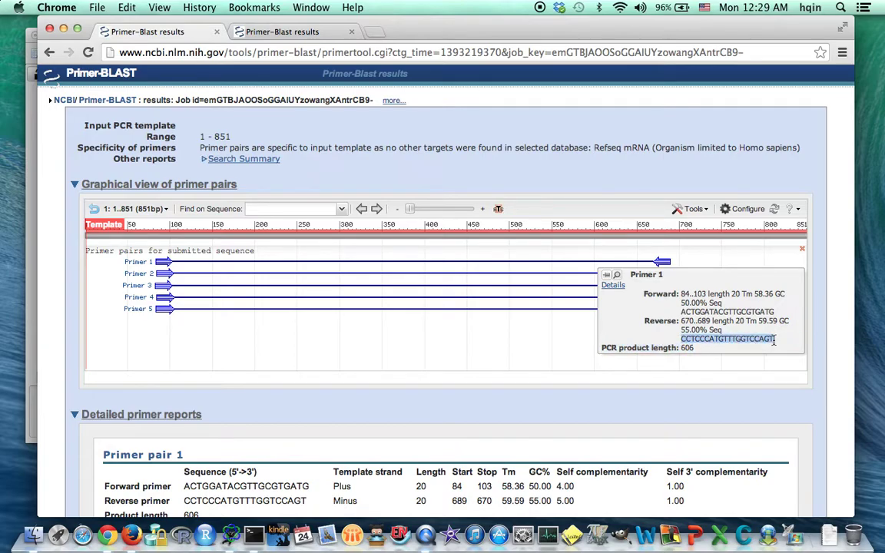
Find the pasted reverse primer sequence in pMSH2, locating its match at 5469..5488.
key(super+Tab)
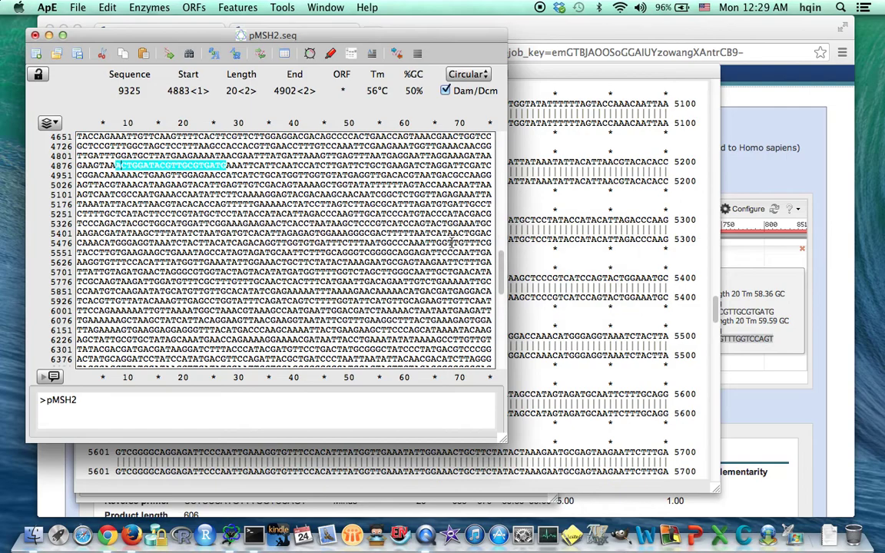
click(103, 7)
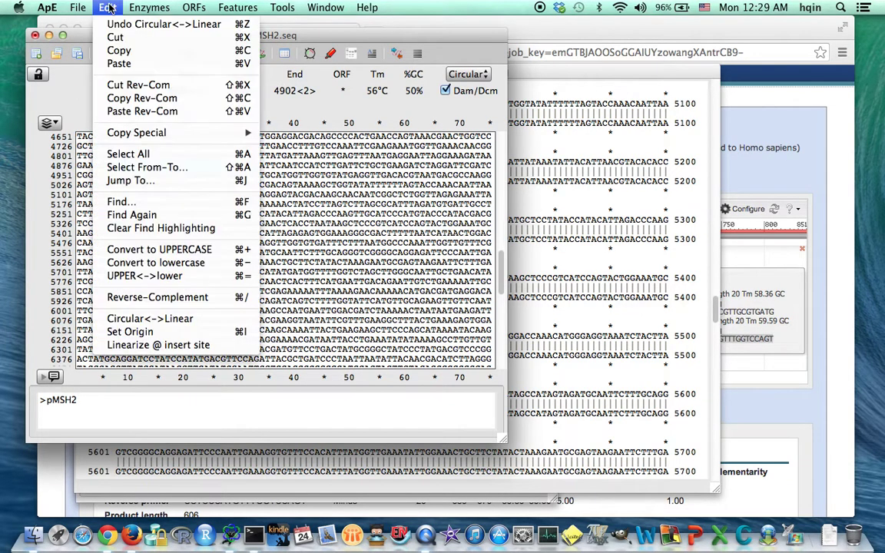
click(123, 201)
key(super+v)
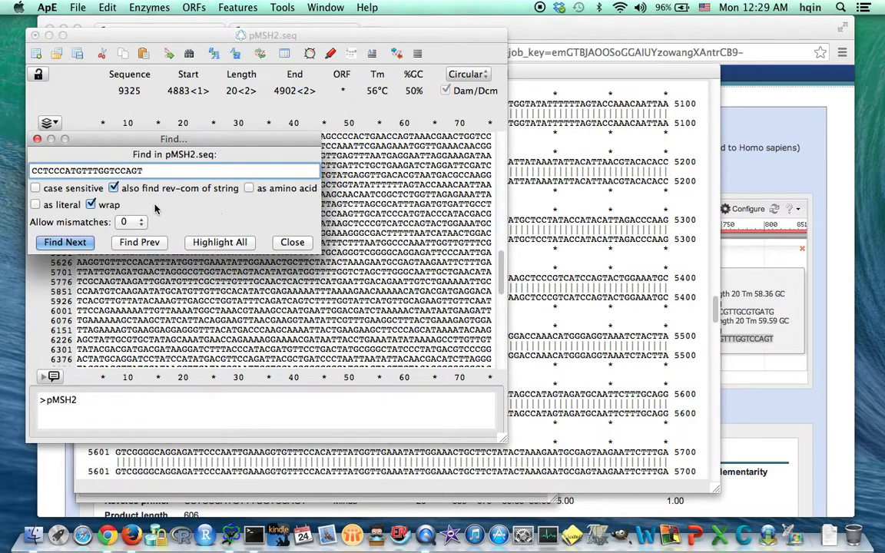
key(Return)
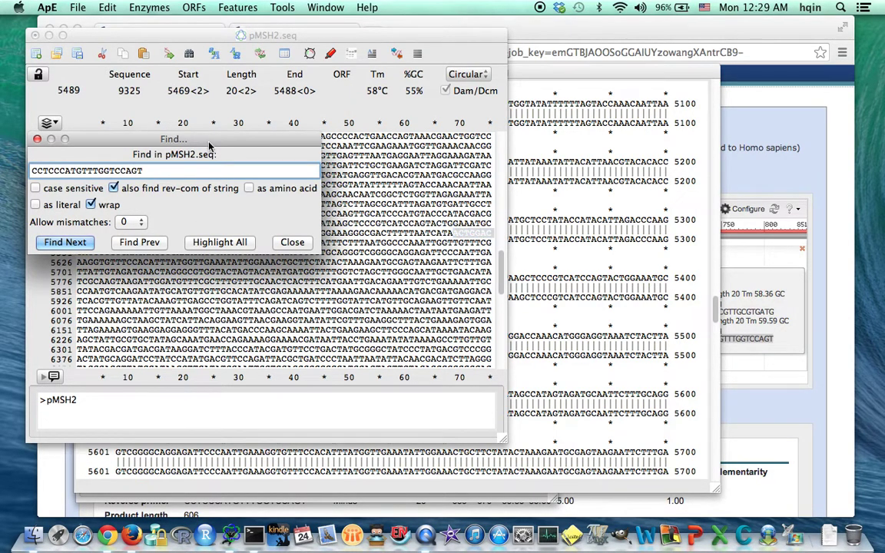
drag(211, 149, 454, 284)
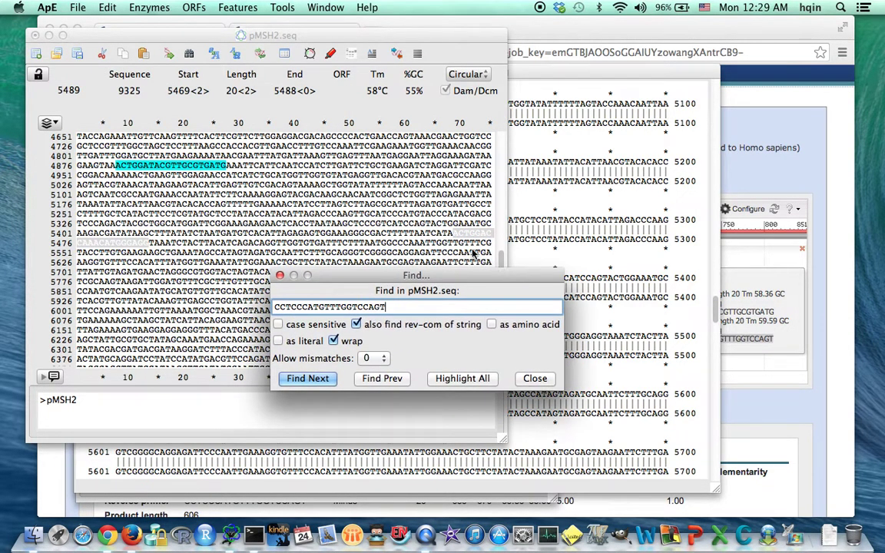
click(535, 378)
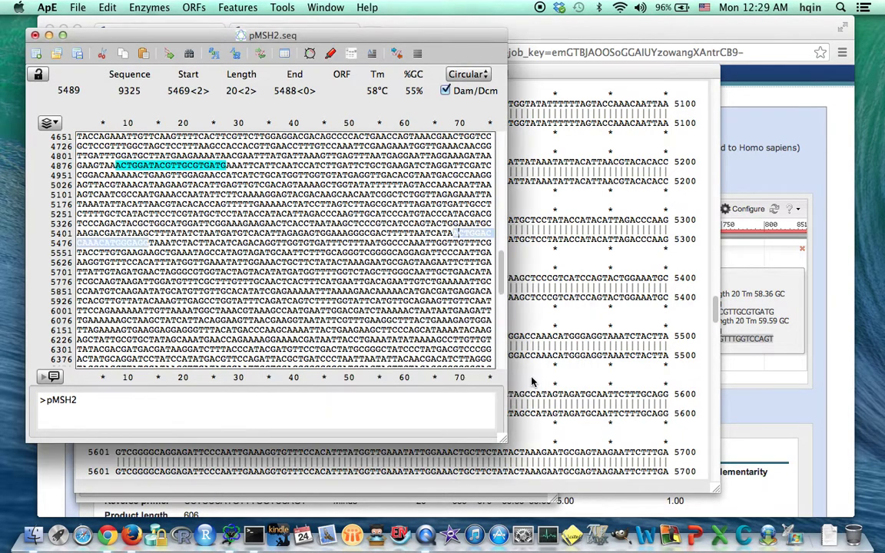
Make the selected match a reverse-complement feature named 'reverse'.
click(238, 8)
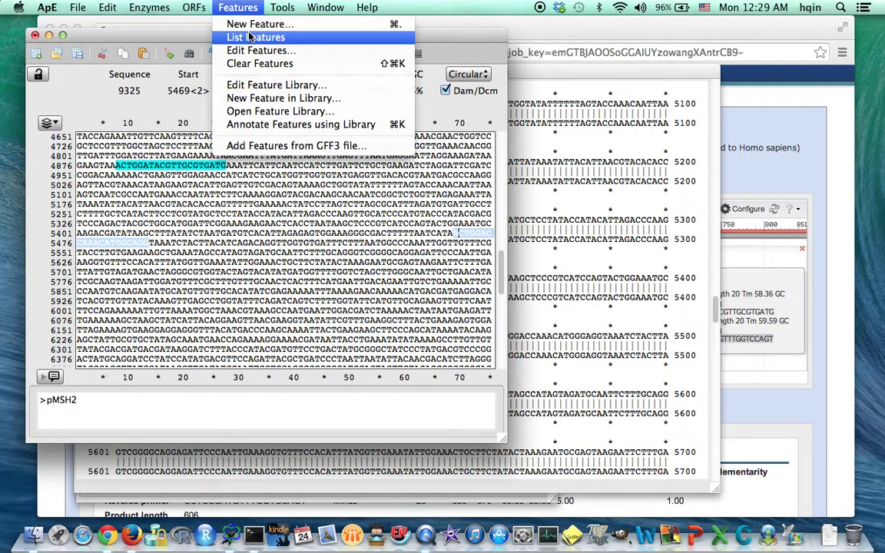
click(248, 28)
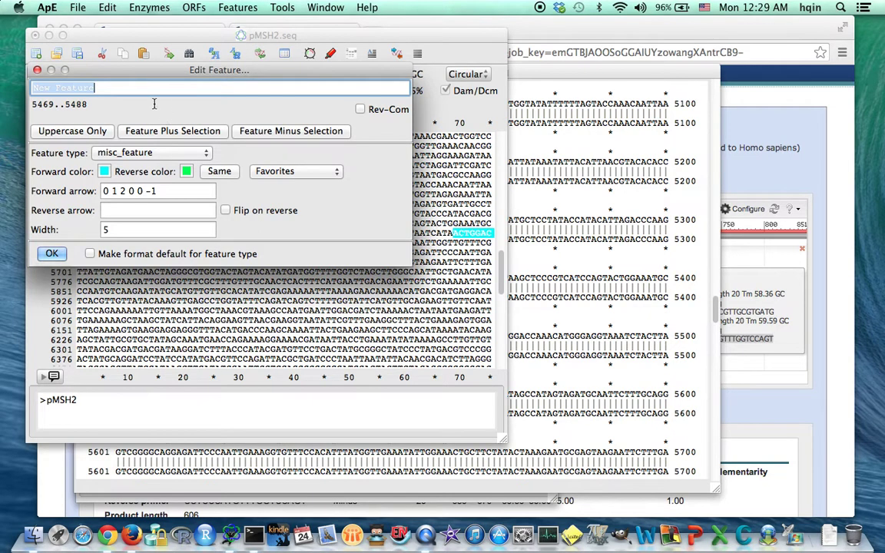
text(reverse)
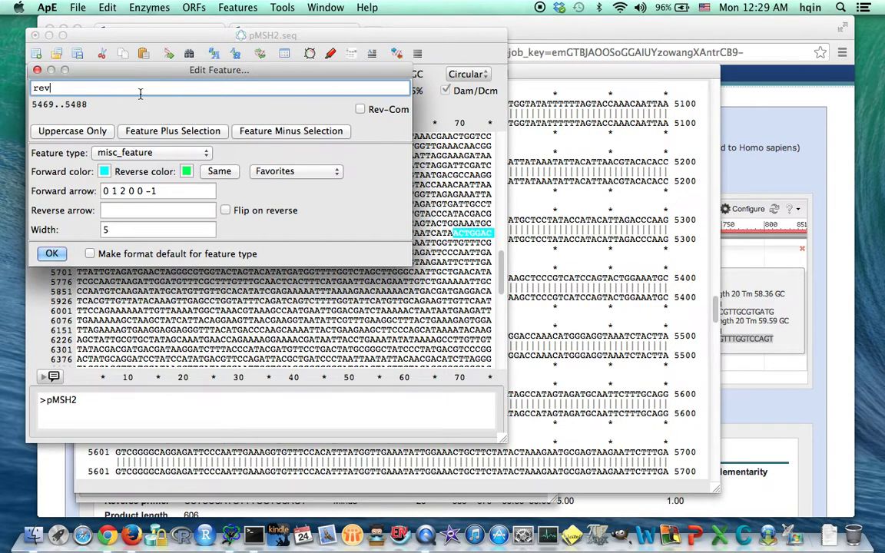
click(361, 111)
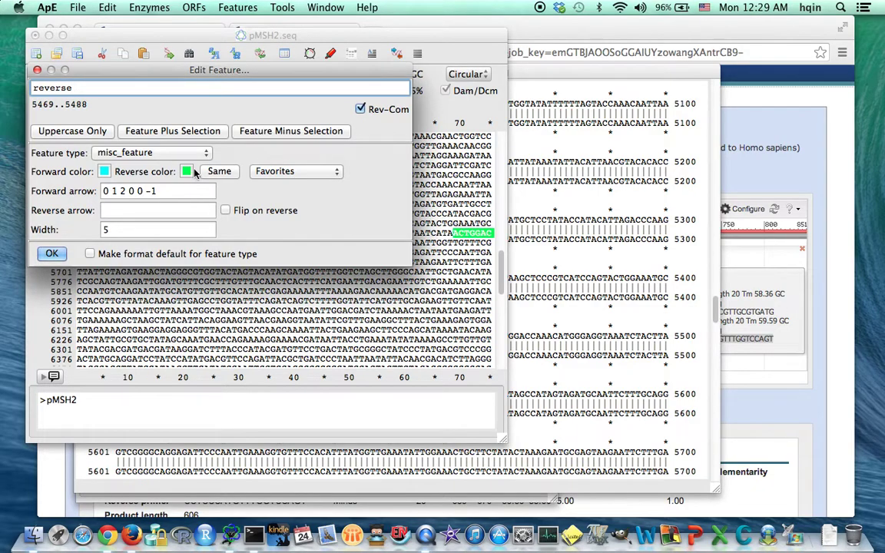
click(52, 254)
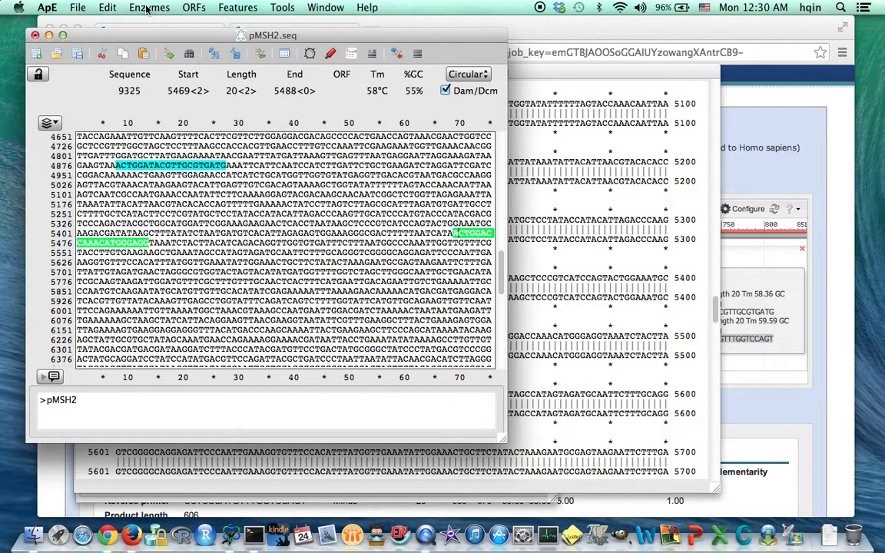
Draw an enlarged 9325 bp circular map showing forward 4883..4902 and reverse 5488..5469, selecting the forward feature.
click(146, 9)
click(159, 68)
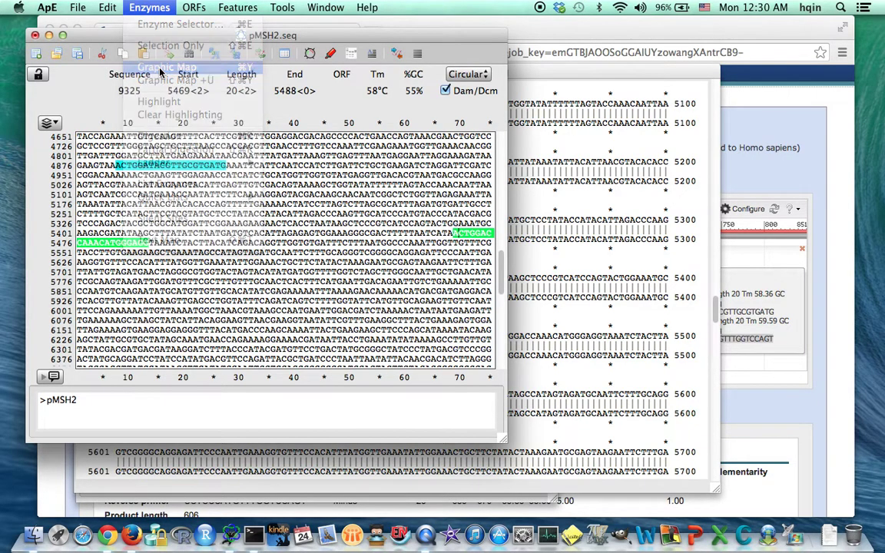
drag(276, 248, 491, 467)
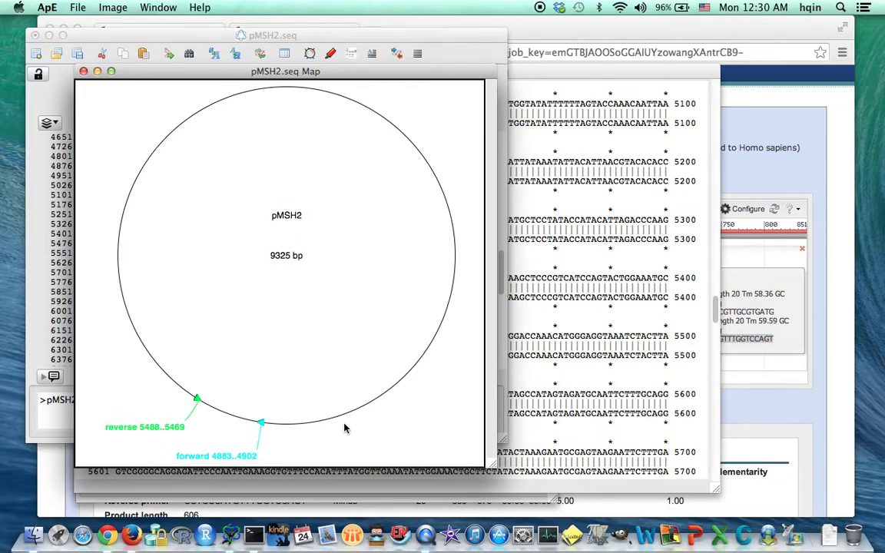
click(261, 422)
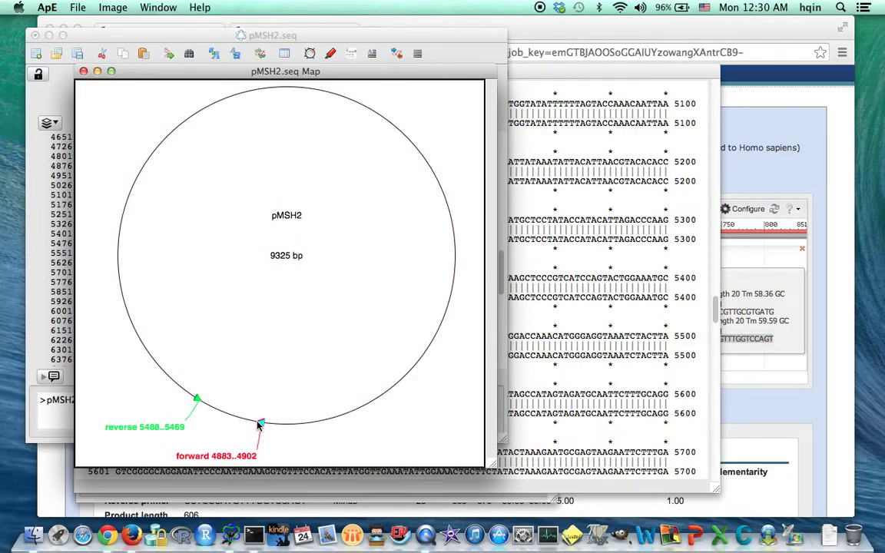